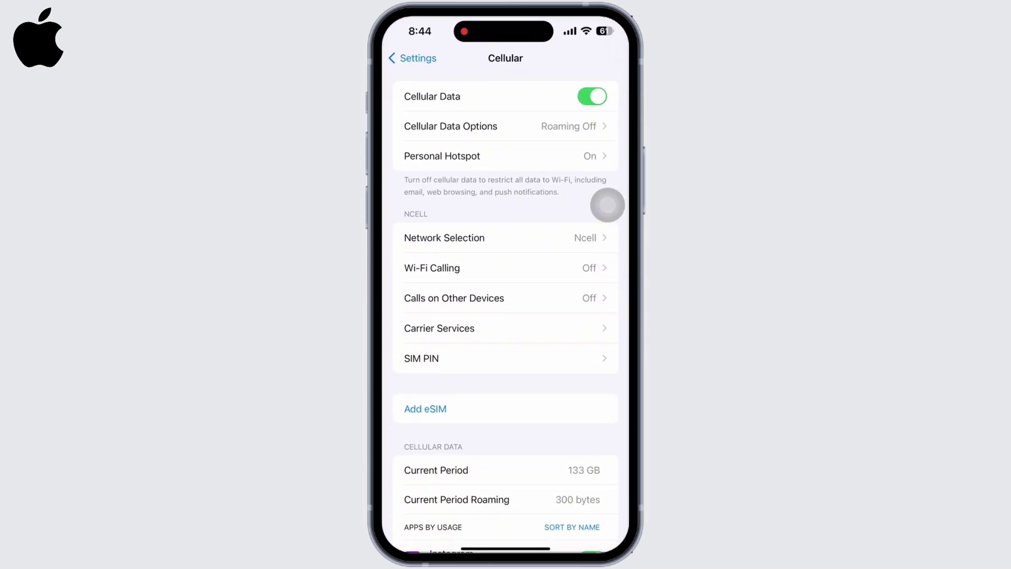
pyautogui.scroll(-1, 607, 205)
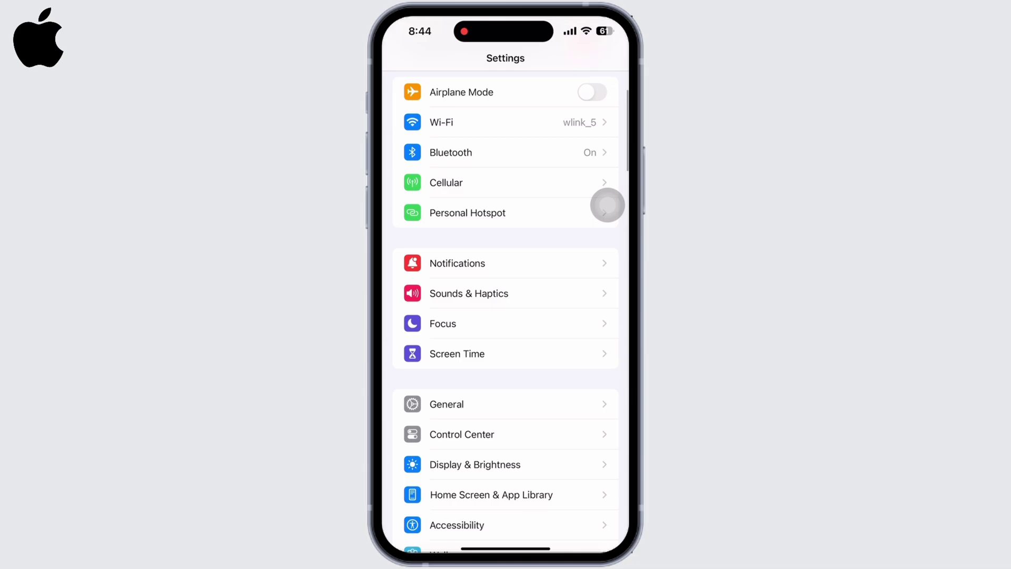
pyautogui.scroll(-5, 607, 205)
pyautogui.scroll(-3, 607, 205)
pyautogui.scroll(-3, 607, 205)
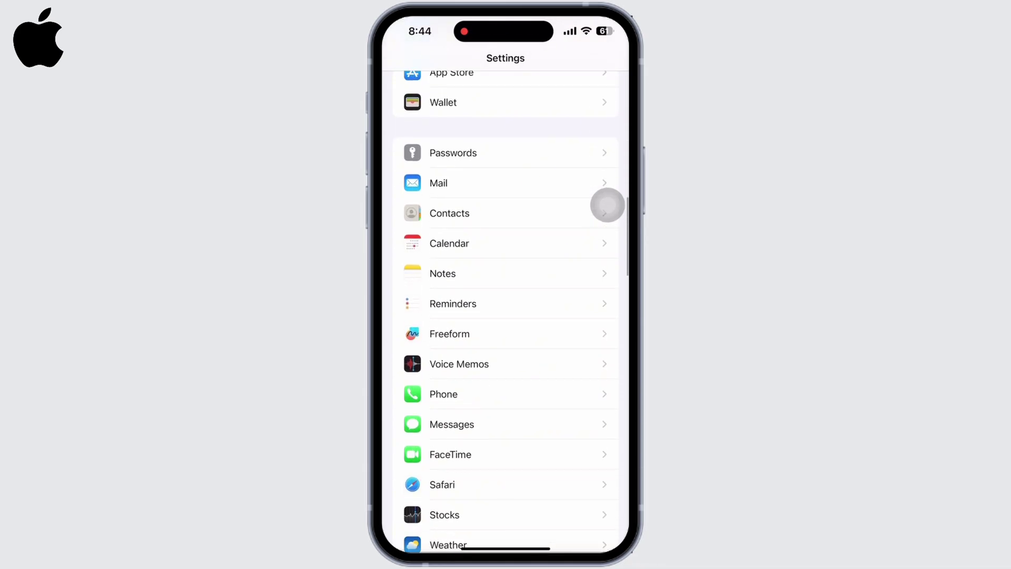
# Step: Check that Call Forwarding under Phone settings is switched off
pyautogui.click(443, 393)
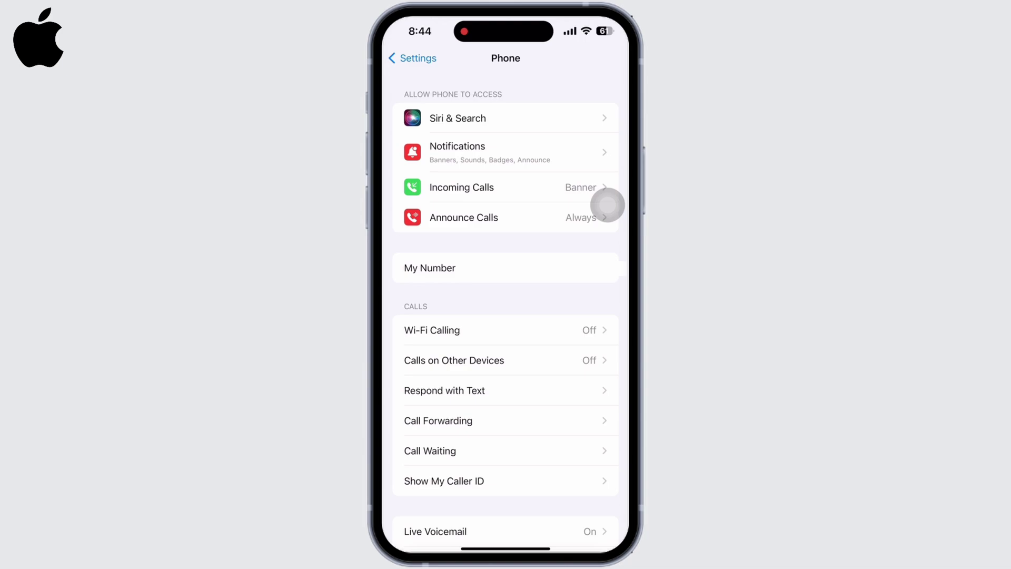
pyautogui.click(438, 420)
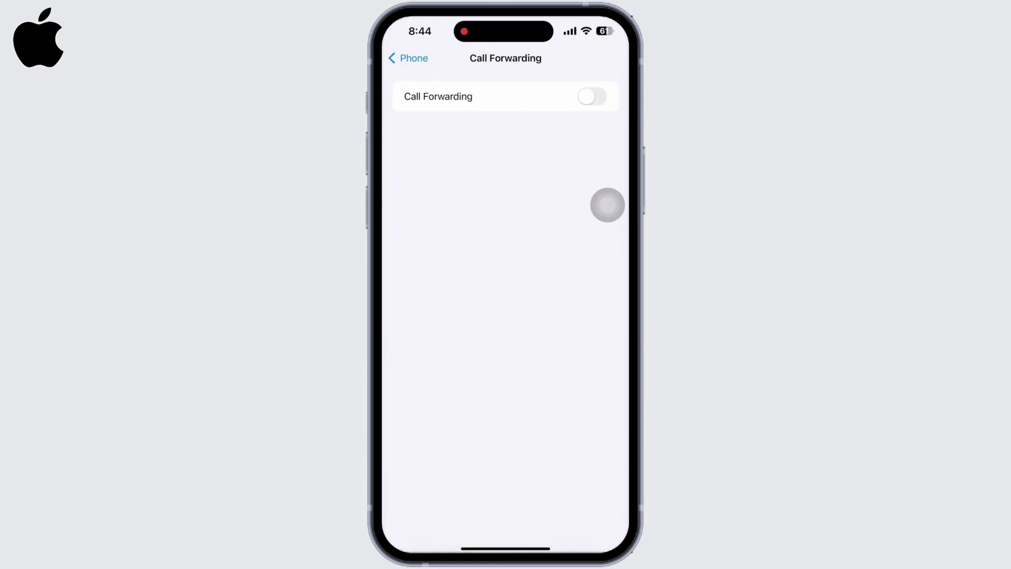
# Step: Dial the USSD code *109# from the Phone keypad
pyautogui.moveTo(506, 548); pyautogui.dragTo(506, 356)
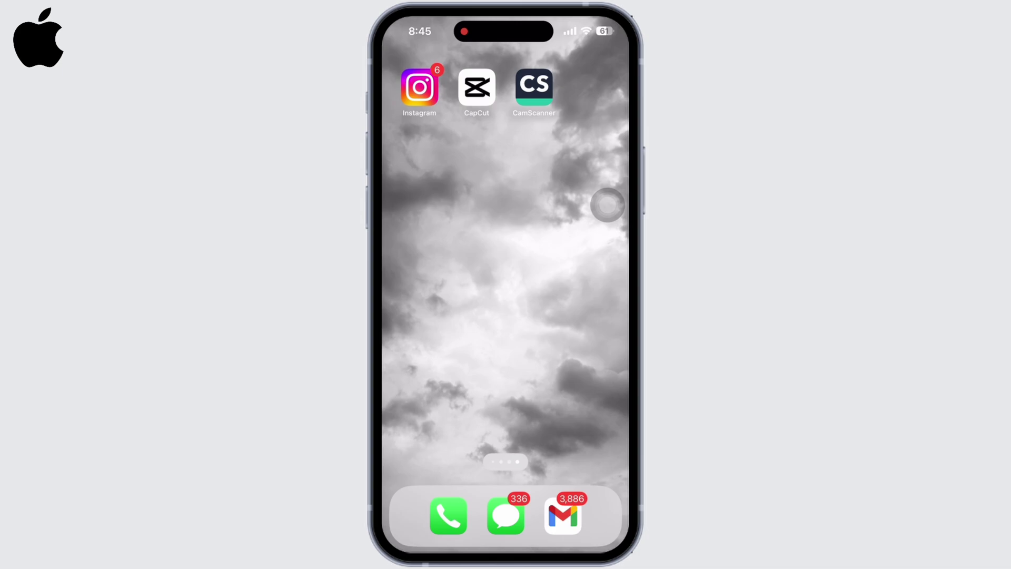
pyautogui.click(448, 515)
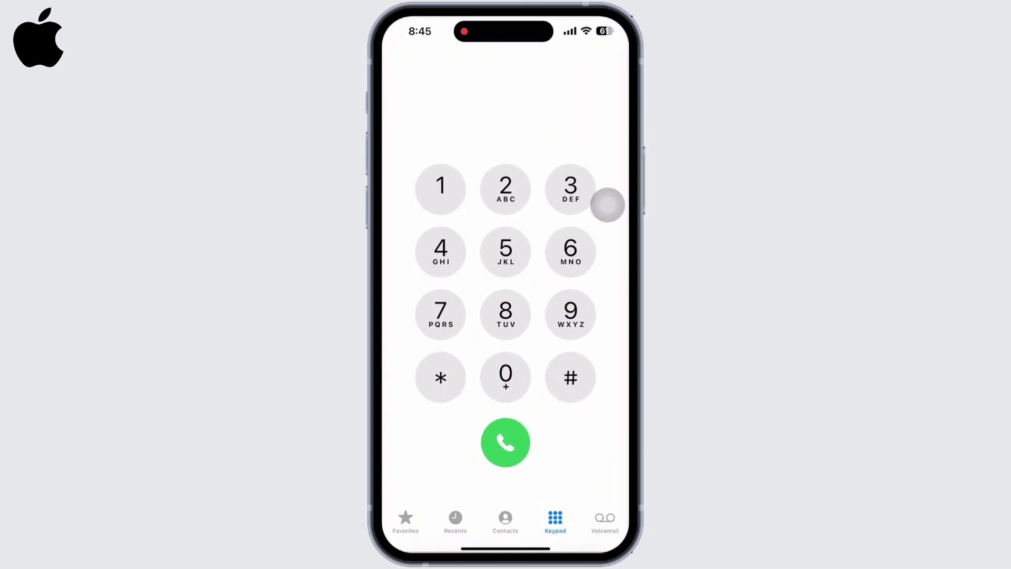
pyautogui.click(441, 376)
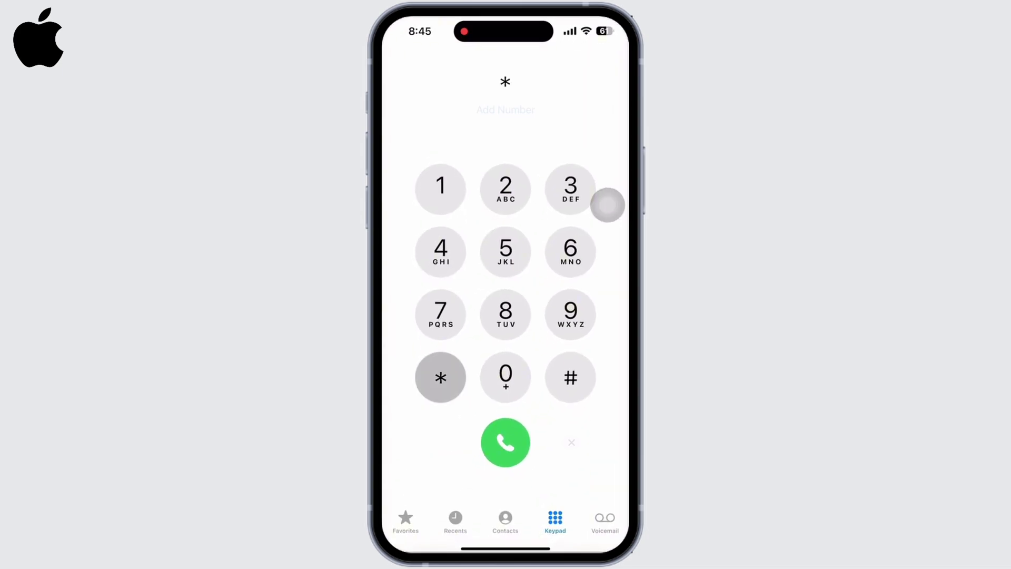
pyautogui.click(441, 190)
pyautogui.click(507, 377)
pyautogui.click(571, 315)
pyautogui.click(570, 377)
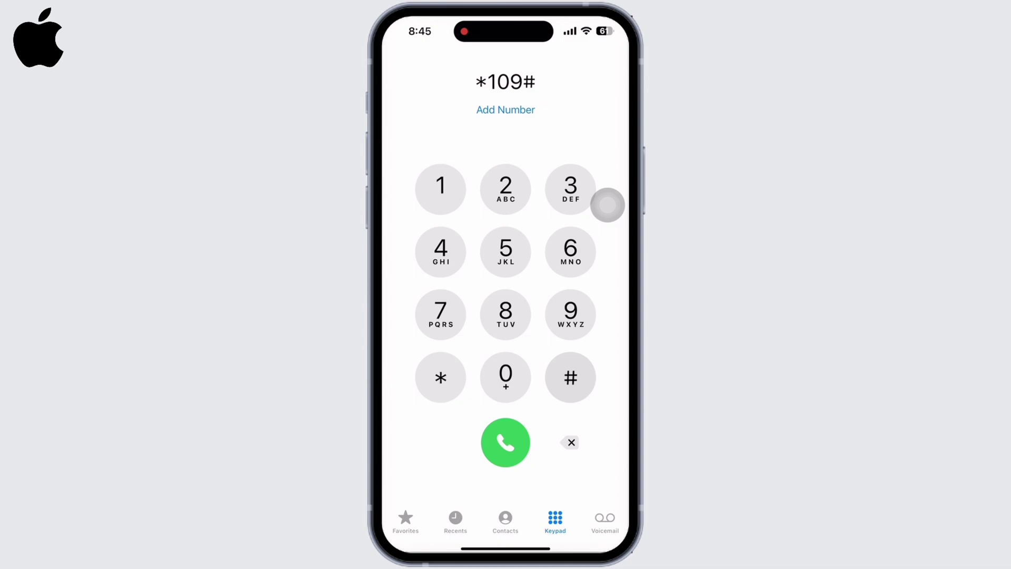
pyautogui.click(506, 443)
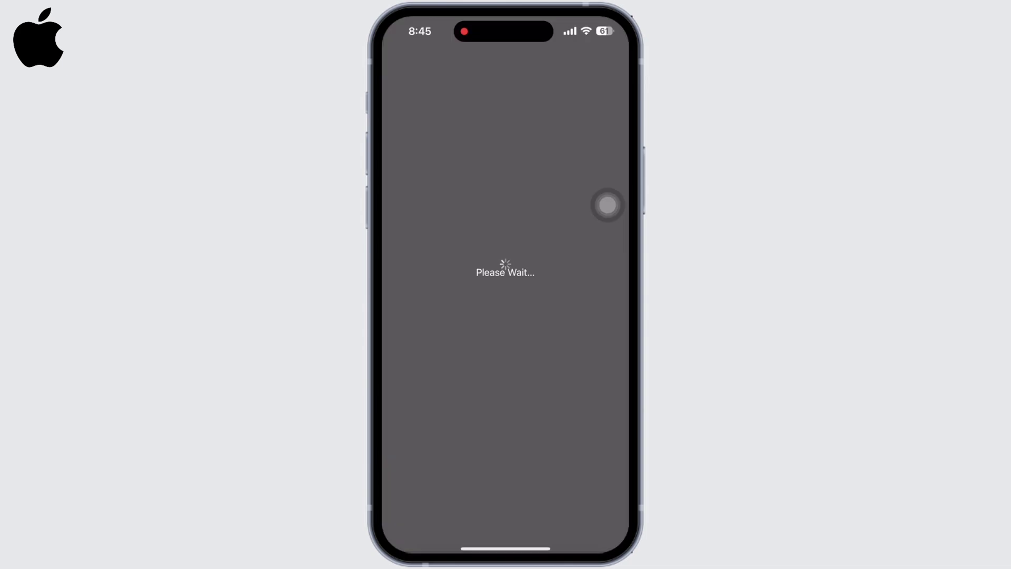
# Step: Dismiss the failed-request error and dial *17123# instead
pyautogui.click(506, 511)
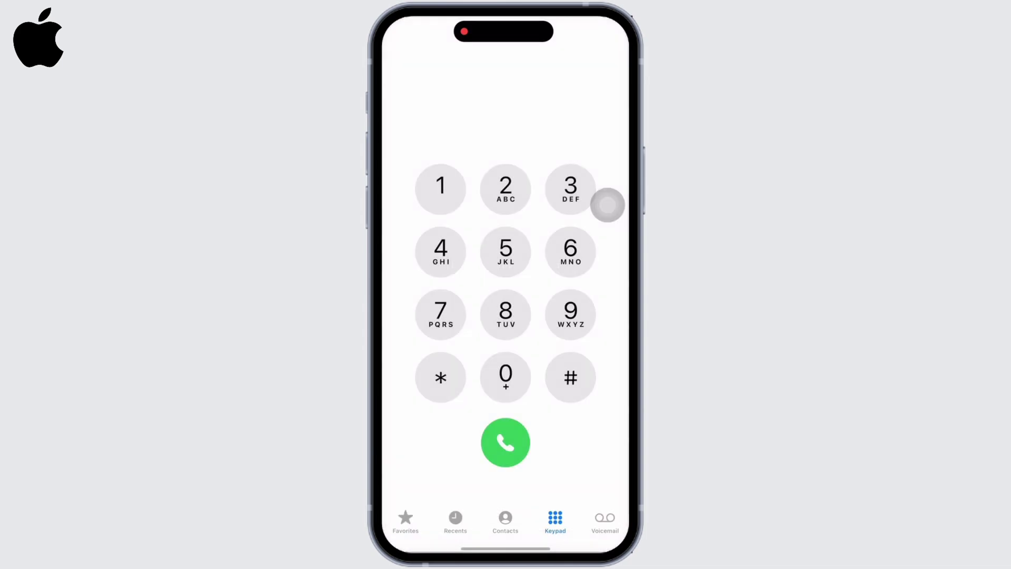
pyautogui.click(505, 444)
pyautogui.click(571, 442)
pyautogui.click(572, 443)
pyautogui.click(442, 314)
pyautogui.click(441, 190)
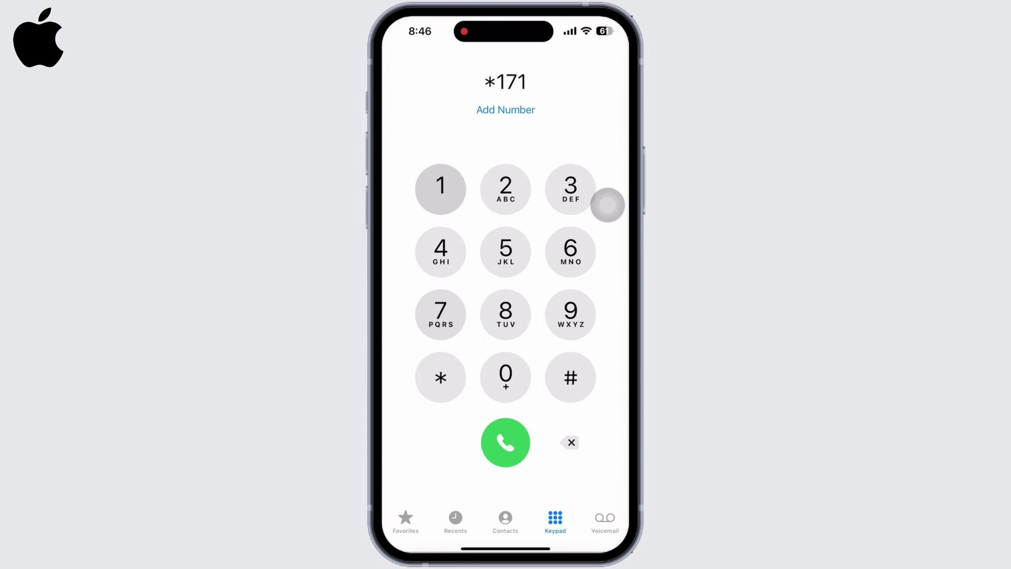
pyautogui.click(506, 190)
pyautogui.click(570, 190)
pyautogui.click(571, 377)
pyautogui.click(506, 442)
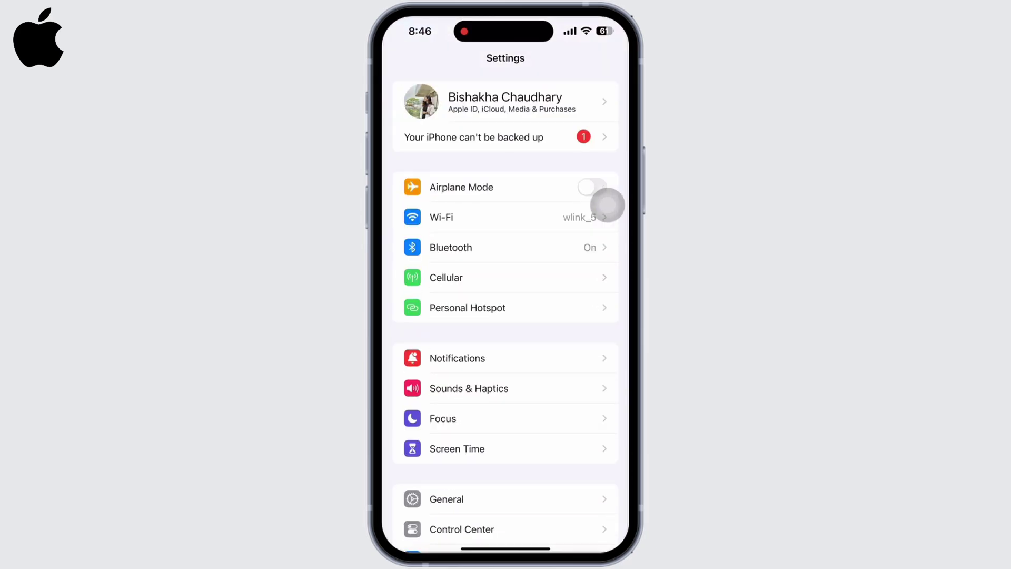
pyautogui.click(447, 278)
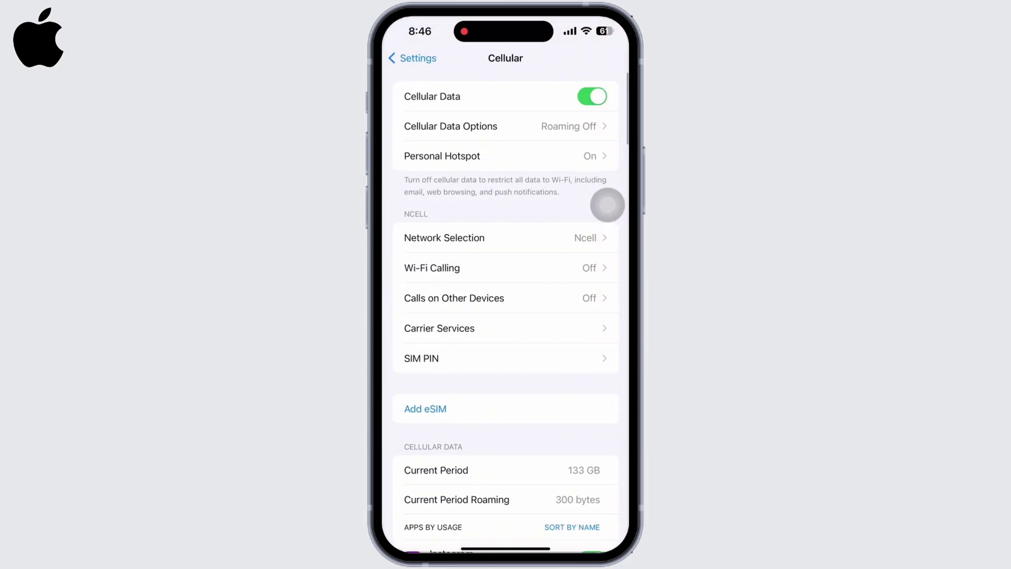
pyautogui.click(451, 126)
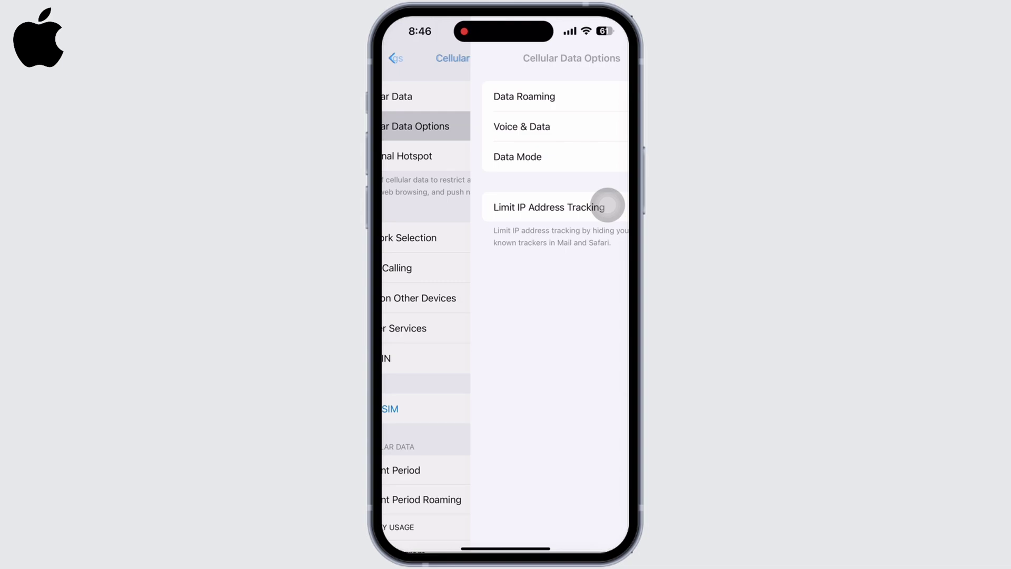
pyautogui.click(475, 127)
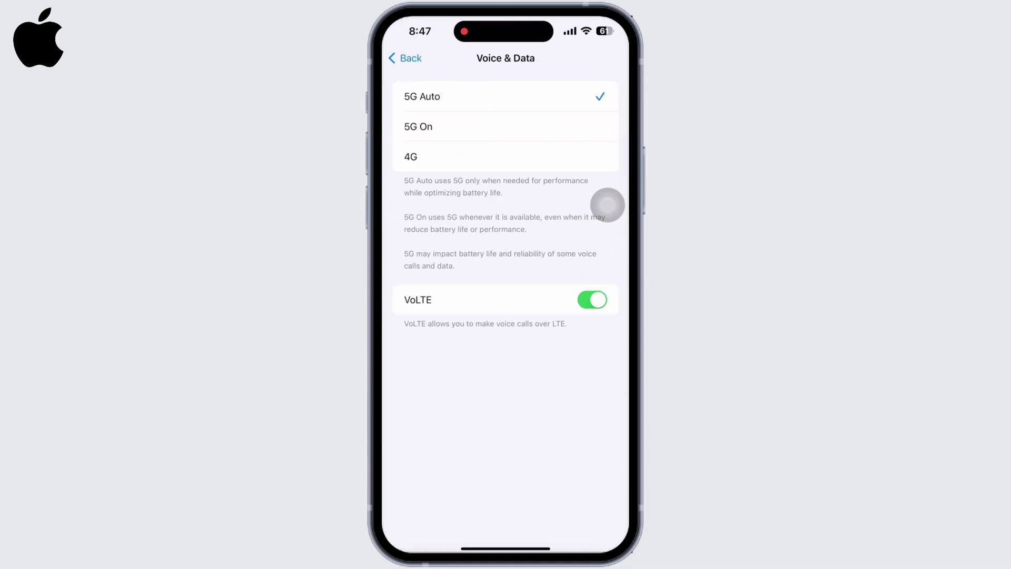
pyautogui.click(593, 300)
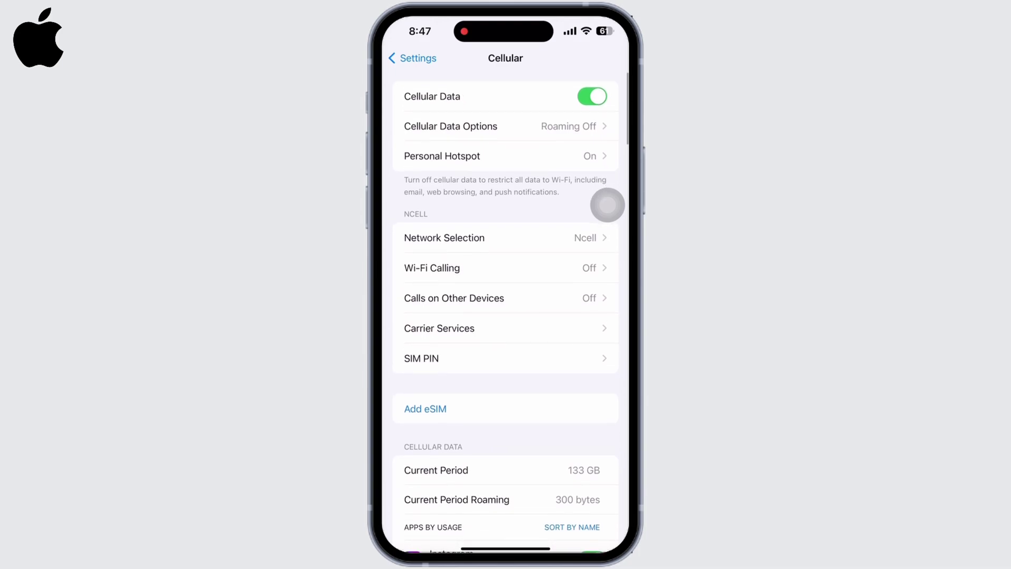
pyautogui.scroll(1, 505, 317)
pyautogui.click(474, 239)
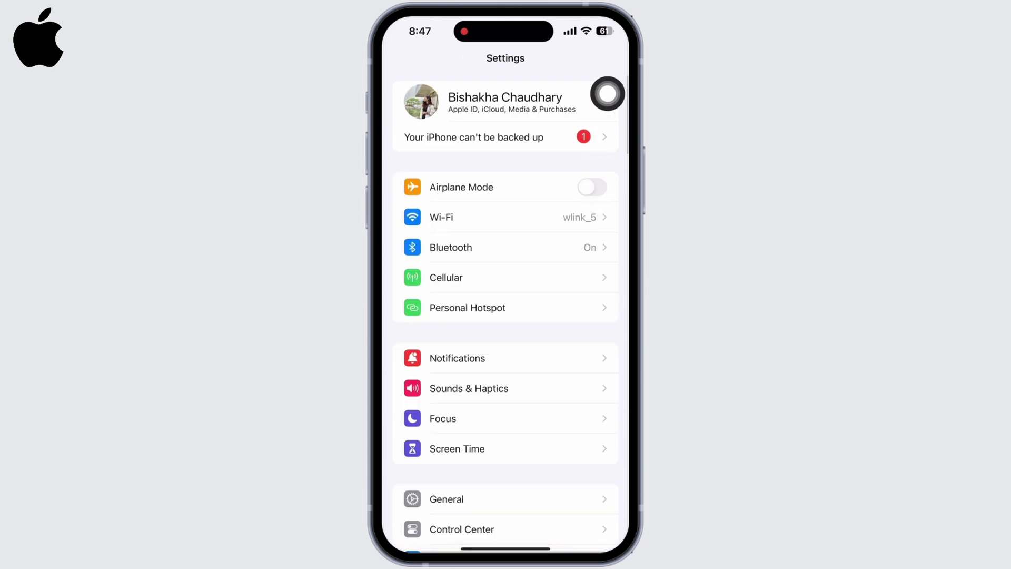
# Step: Turn Airplane Mode on and back off to reset the cellular connection
pyautogui.click(592, 186)
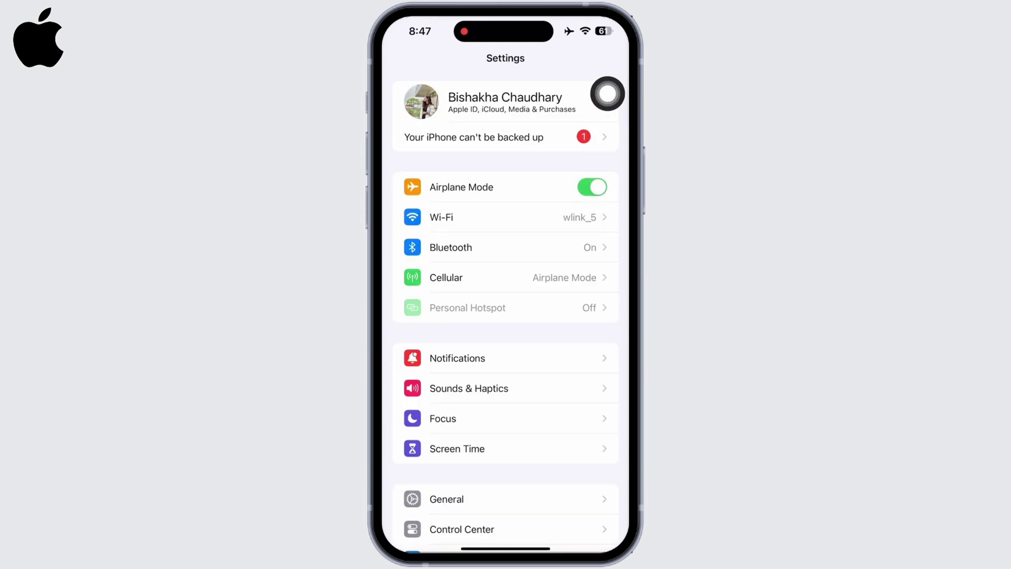
pyautogui.click(591, 187)
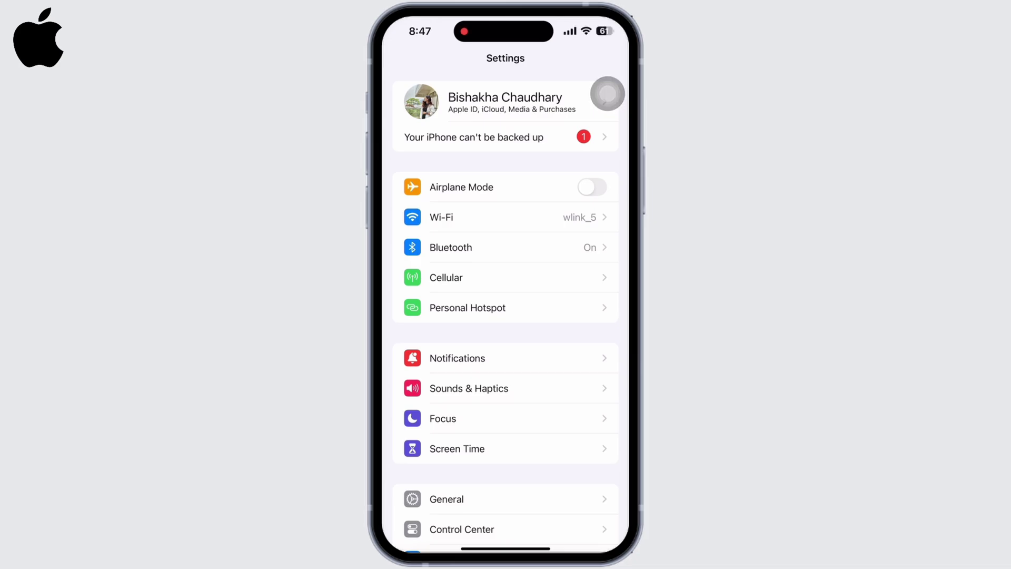